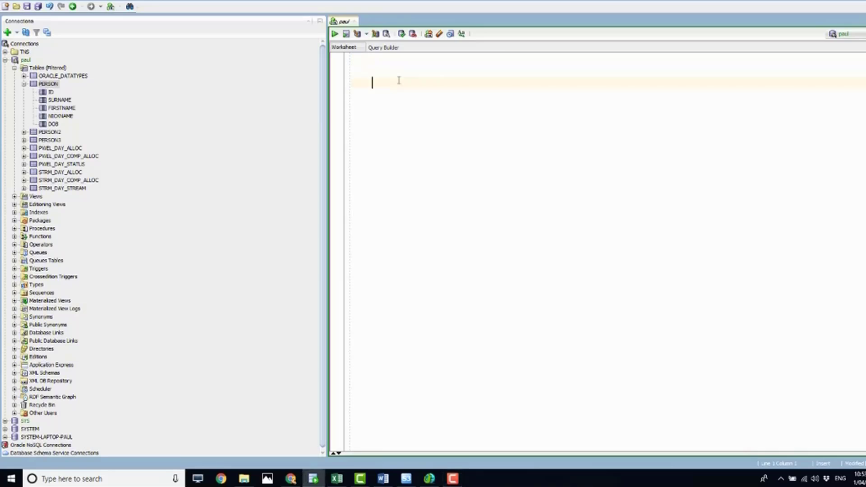
- Query all columns of the PERSON table, ordered by ID and SURNAME, and run the statement
right_click(398, 80)
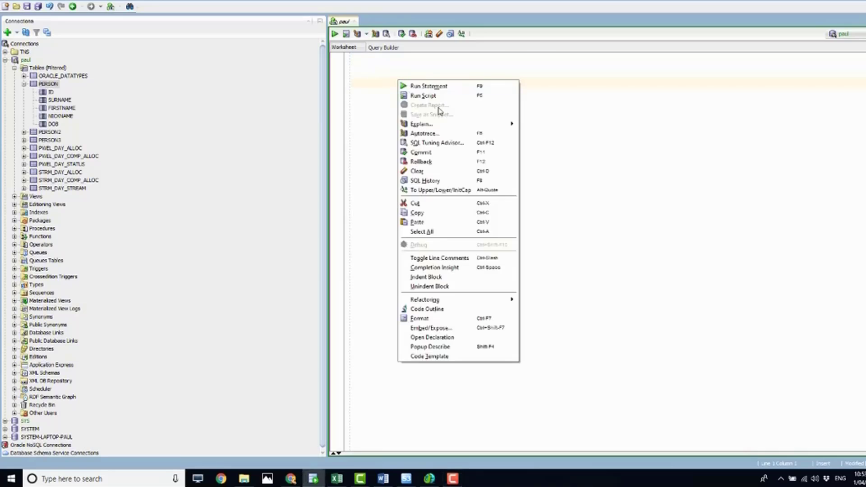
click(359, 57)
text(SELECT *     FROM paul.person ORDER BY ID, SURNAME)
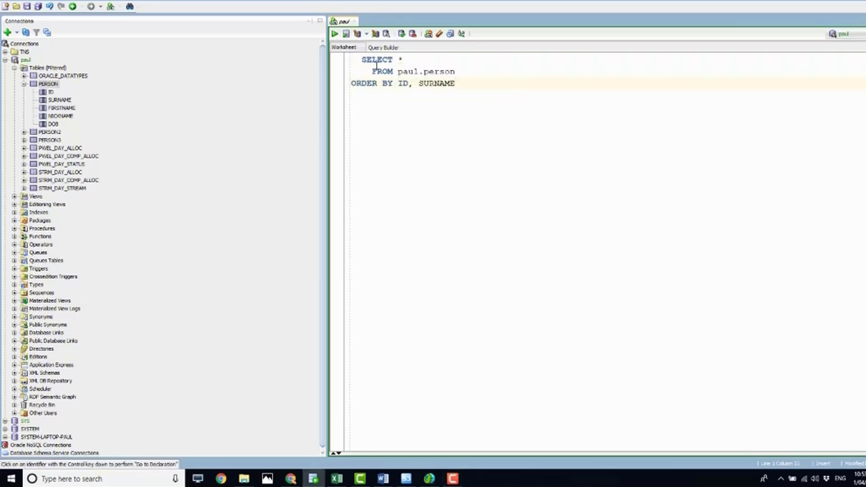
key(shift+Up)
key(shift+Up)
key(shift+Home)
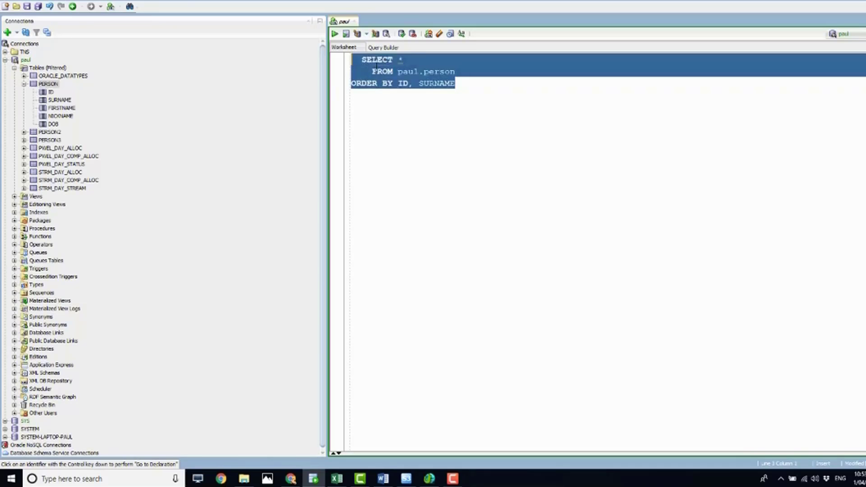
key(ctrl+Return)
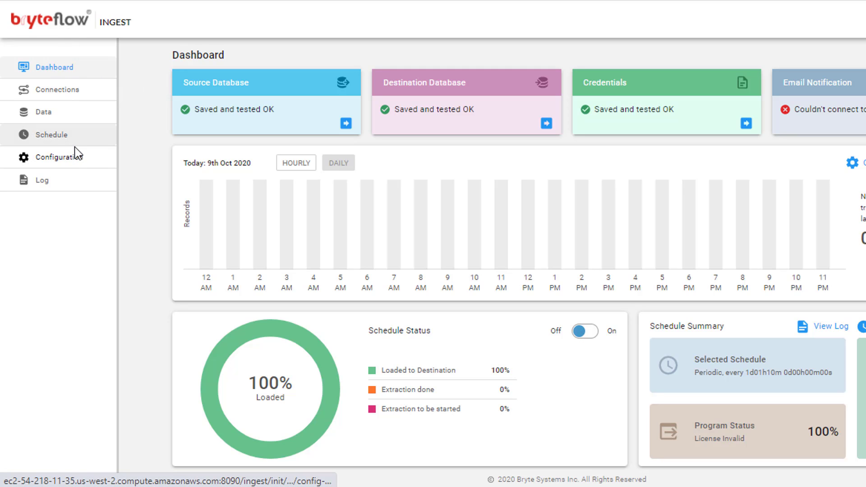
- In BryteFlow Ingest, review the connection settings for the source database, destination database and credentials
click(58, 89)
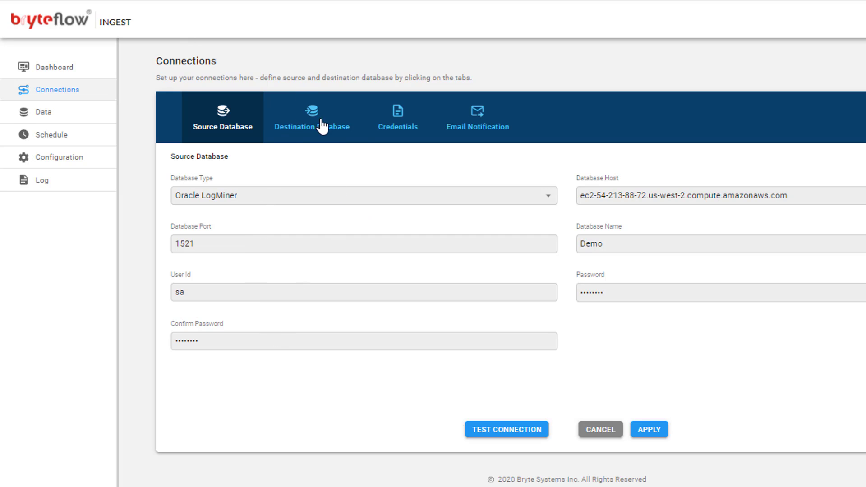
click(330, 135)
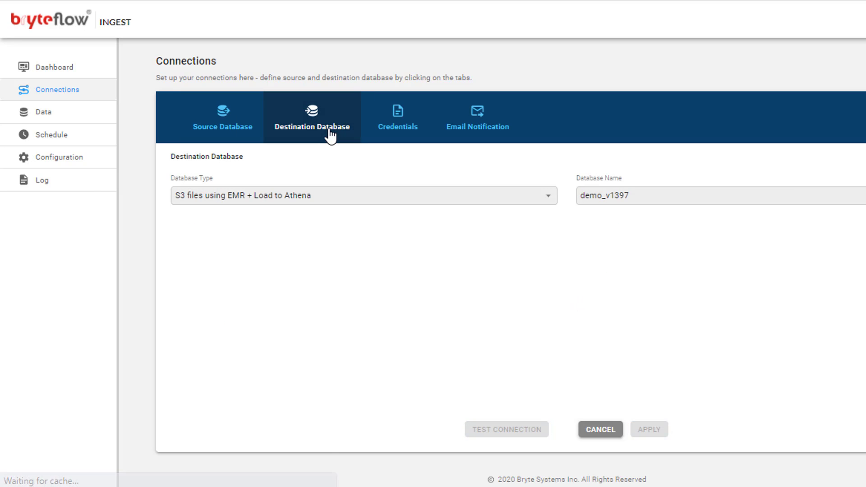
click(407, 122)
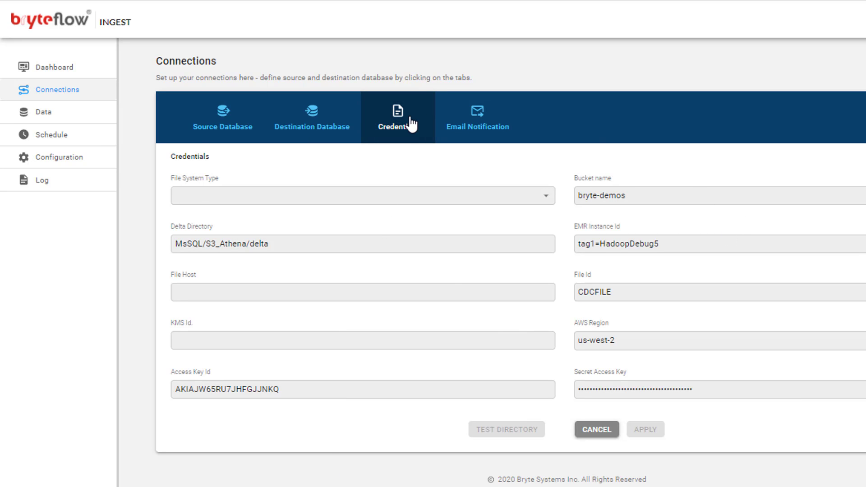
- Clear the partitioning folder of the PERSON source table and save the table details
click(79, 116)
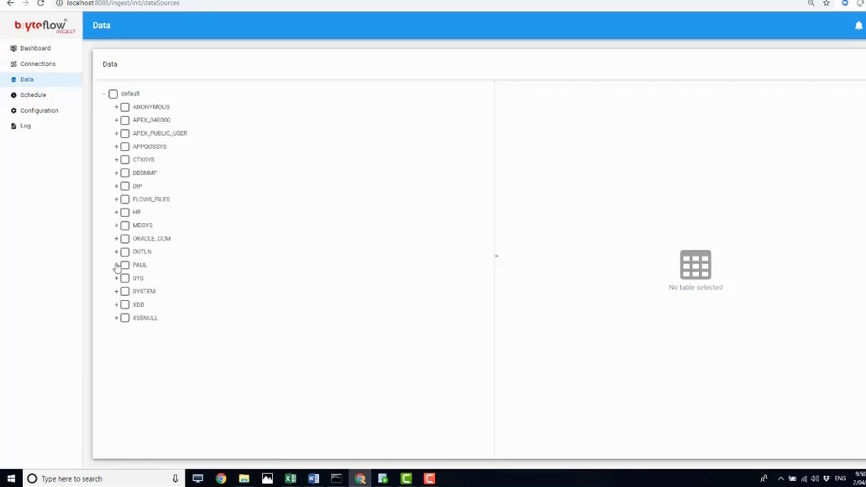
click(116, 266)
click(152, 294)
click(155, 295)
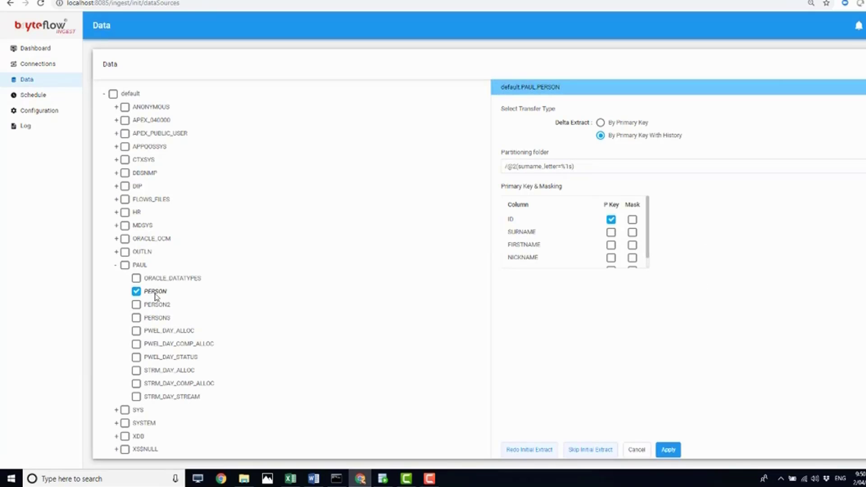
drag(599, 166, 443, 170)
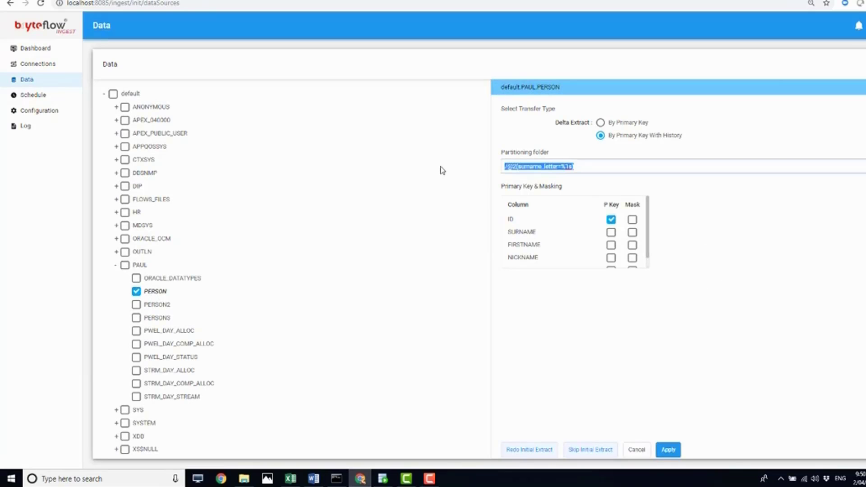
key(BackSpace)
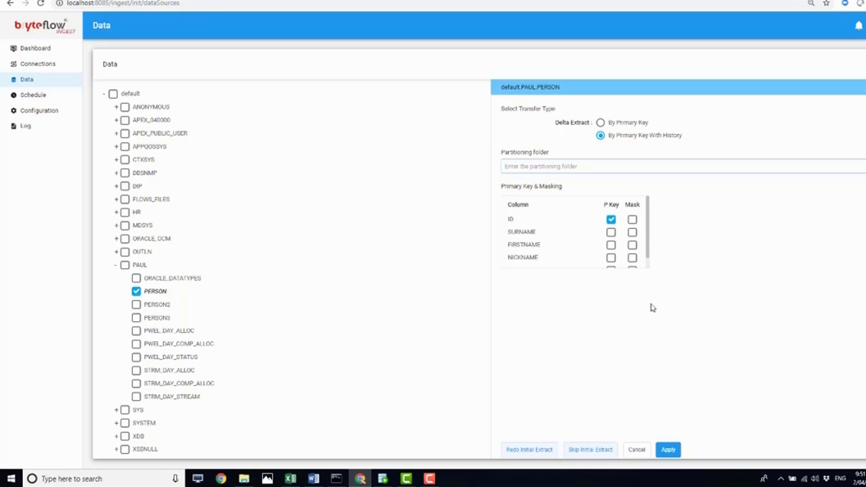
click(667, 450)
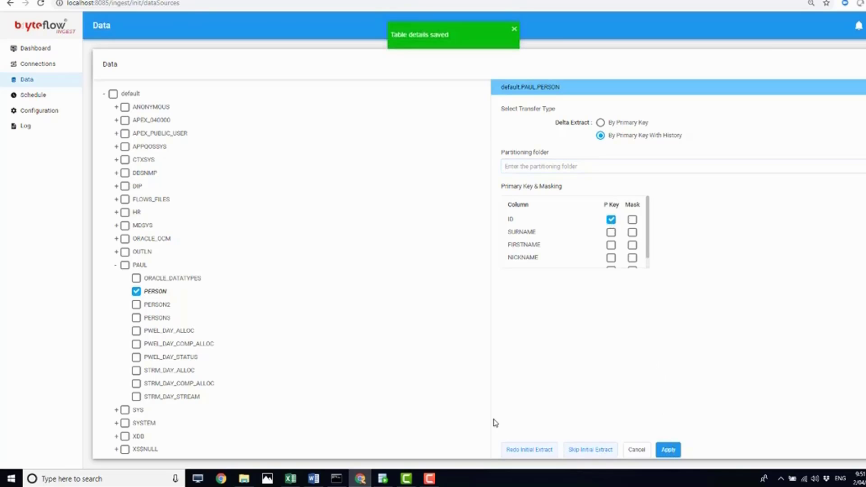
- Request a Full Extract from the schedule settings and confirm starting the extraction
click(32, 95)
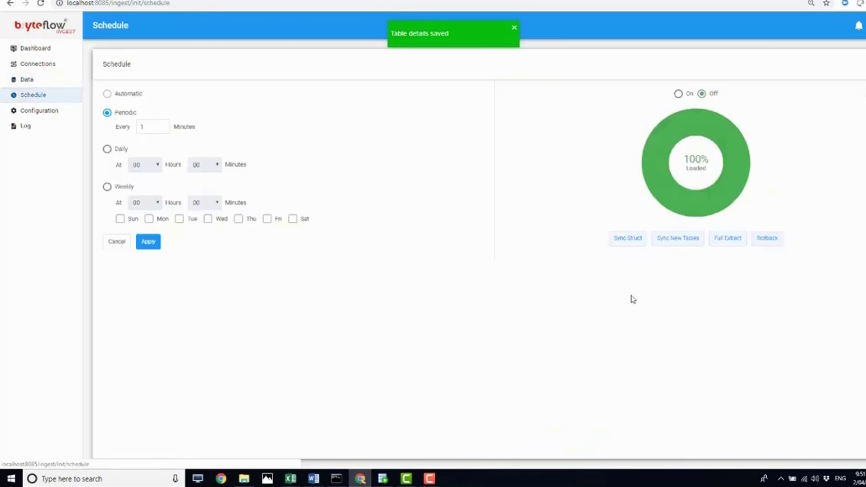
click(731, 240)
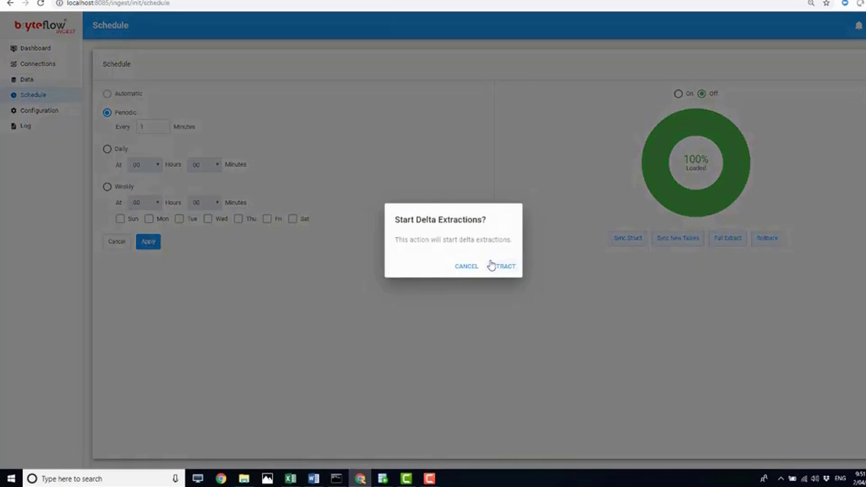
click(503, 268)
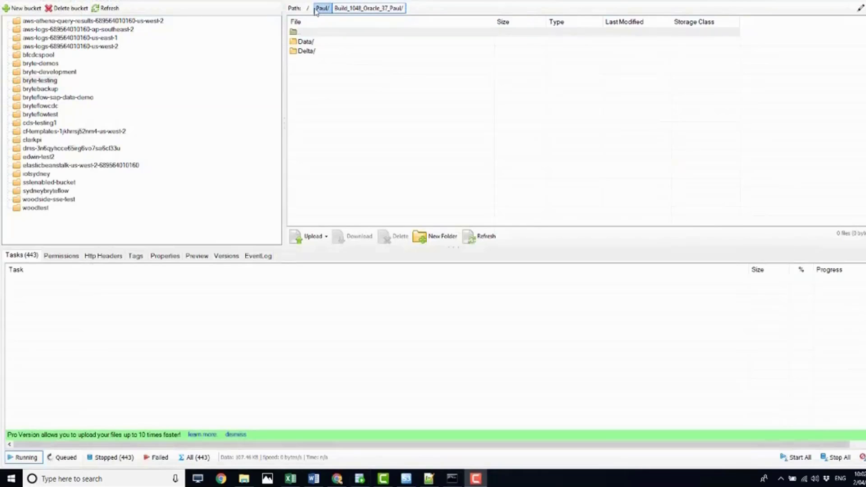
click(336, 9)
click(361, 9)
double_click(344, 10)
double_click(306, 42)
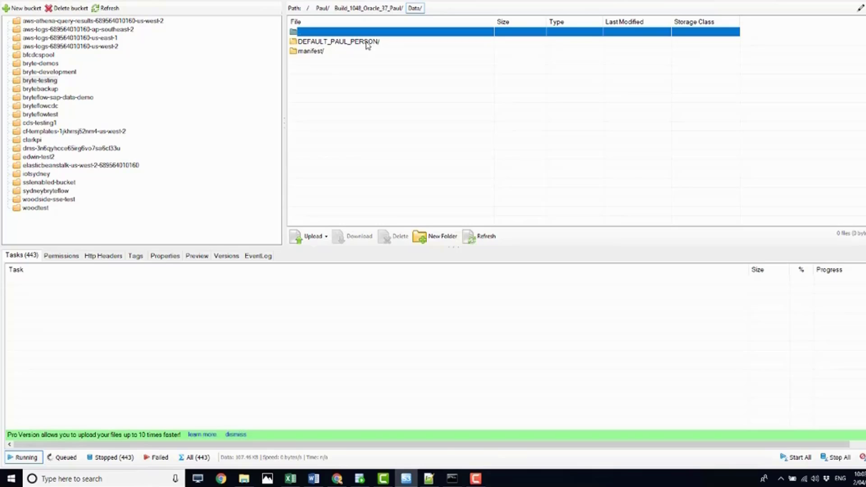
double_click(368, 45)
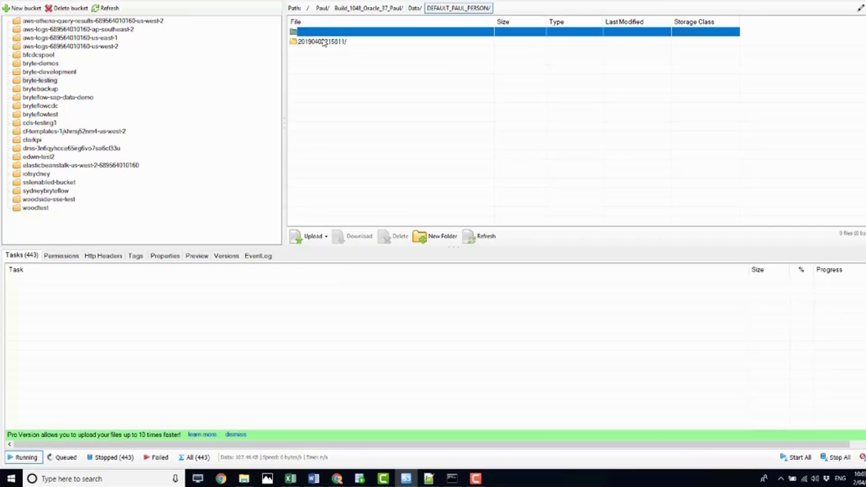
double_click(324, 42)
right_click(321, 52)
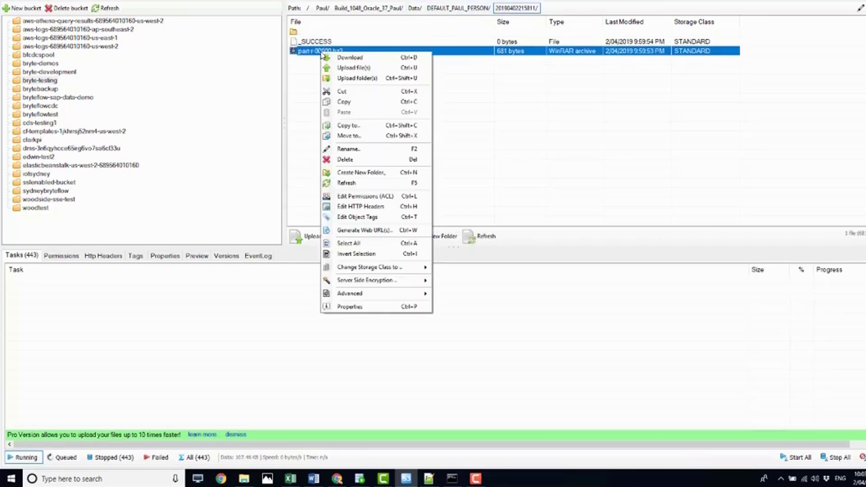
click(347, 57)
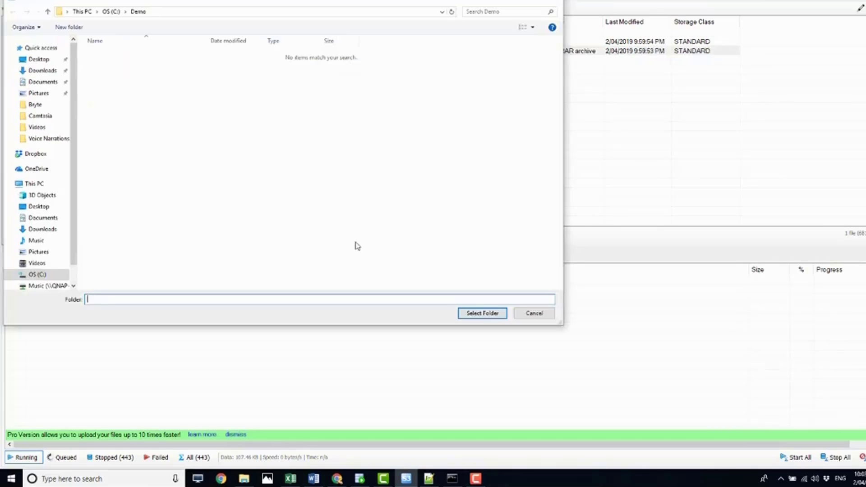
click(483, 313)
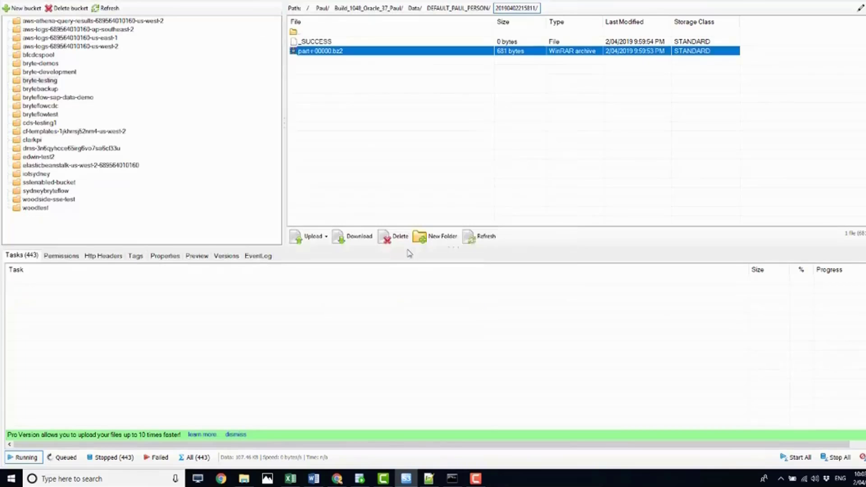
- In File Explorer, extract the part-r-00000.bz2 archive in C:\Demo to its own part-r-00000 folder
click(239, 484)
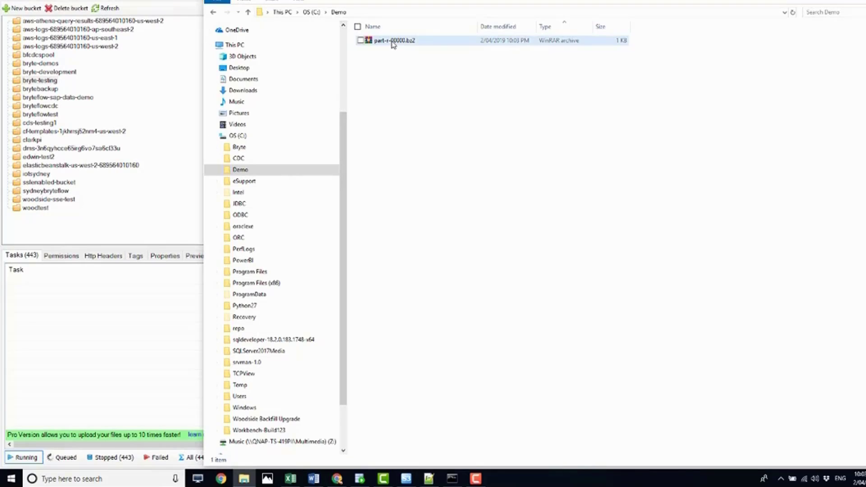
right_click(393, 43)
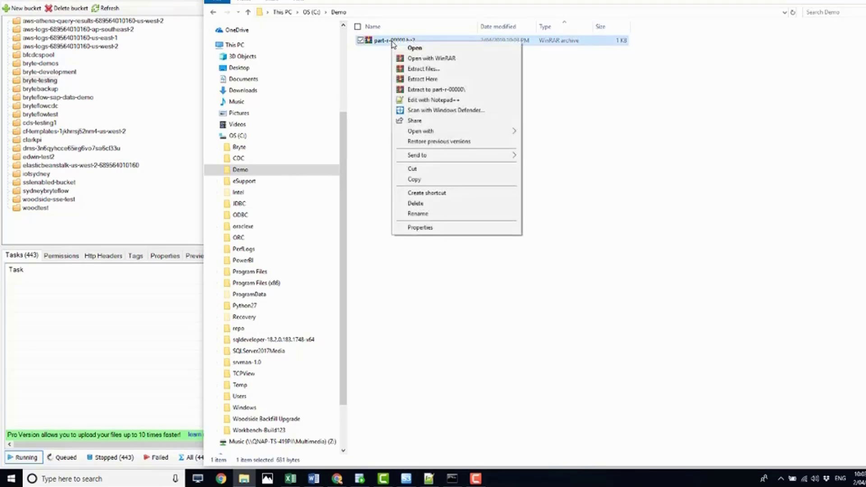
click(424, 69)
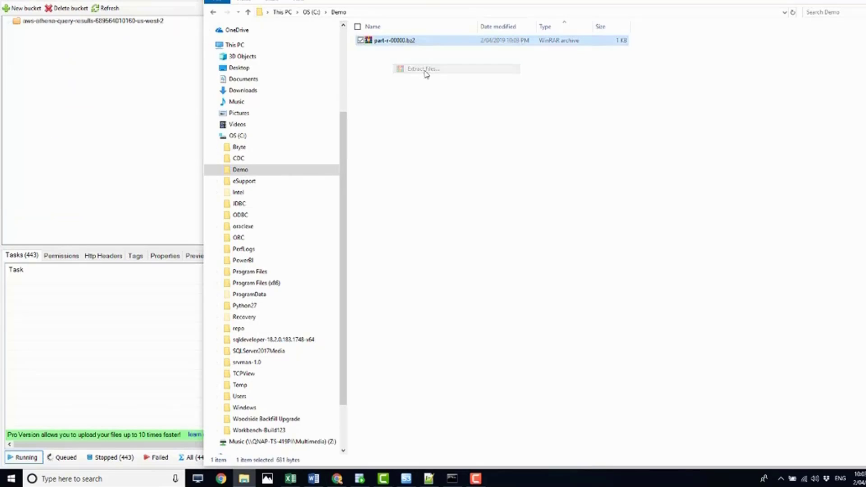
click(483, 325)
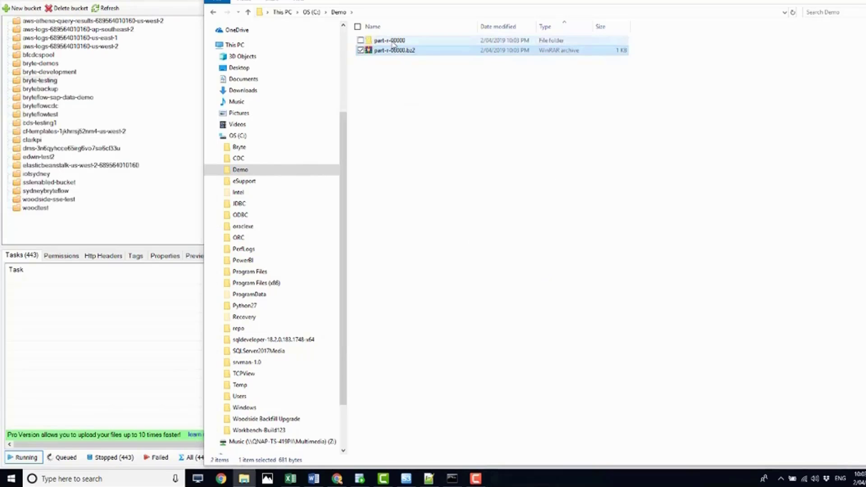
- Open the extracted part-r-00000 file in Notepad++
double_click(394, 42)
click(388, 41)
right_click(388, 41)
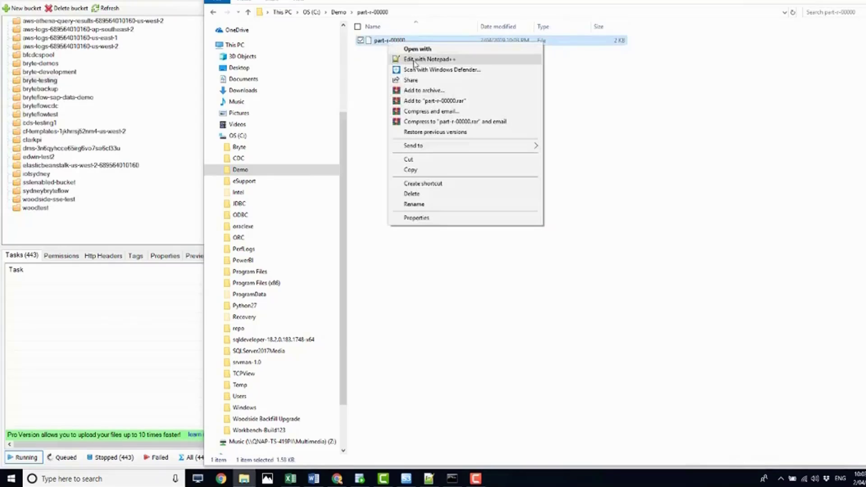
click(408, 61)
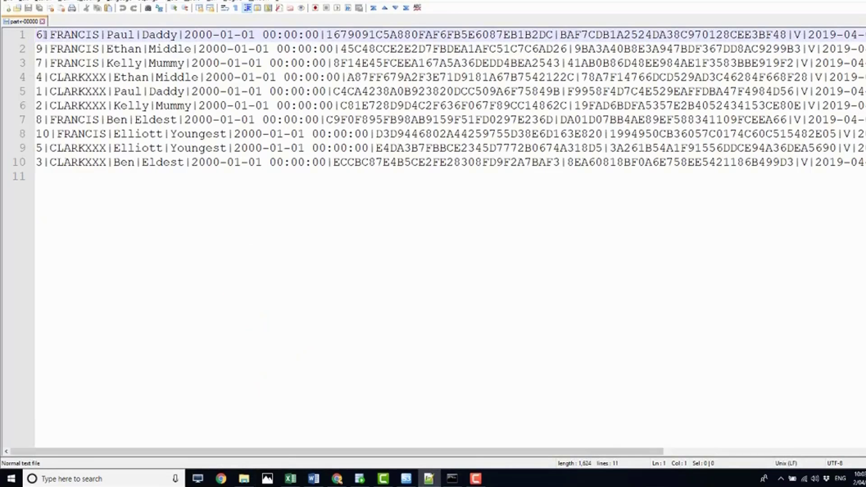
- Examine the first record's values, including the current-record flag and the effective and end dates at the line's end
click(120, 35)
key(shift+Right)
key(shift+Right)
key(shift+Right)
key(shift+Right)
key(shift+Right)
key(shift+Right)
key(shift+Right)
key(shift+Right)
key(shift+Right)
key(shift+Right)
key(shift+Right)
key(shift+Right)
key(shift+Right)
key(shift+Right)
key(shift+Right)
key(shift+Right)
key(shift+Right)
key(shift+Right)
key(shift+Right)
key(shift+Right)
key(Right)
drag(423, 451, 785, 453)
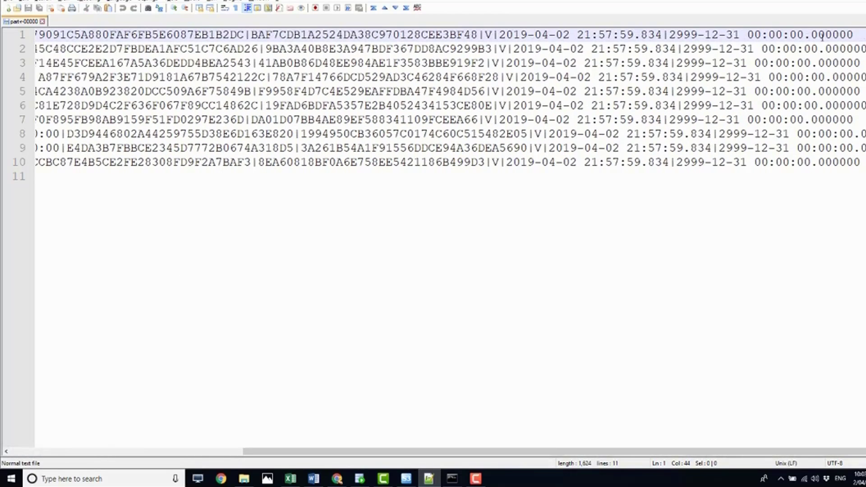
drag(854, 34, 487, 35)
- In Athena, review the person_bz2 definition's history columns and S3 location, and run only its CREATE EXTERNAL TABLE statement
click(475, 479)
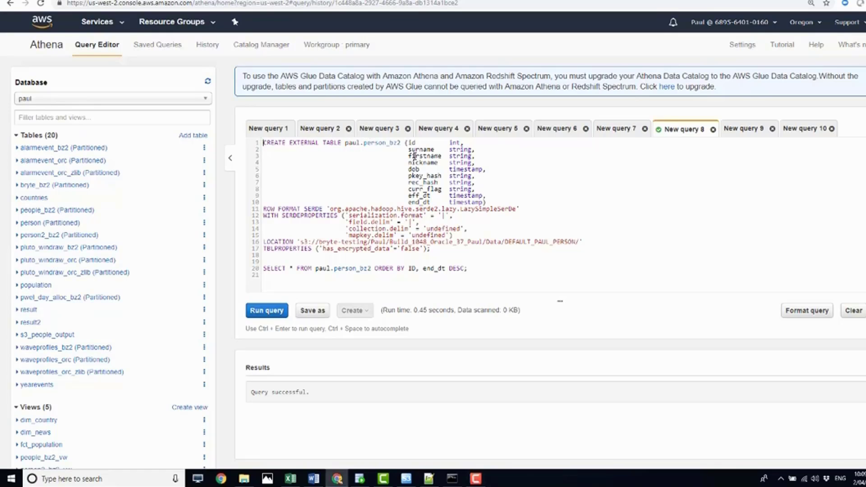
drag(487, 202, 401, 178)
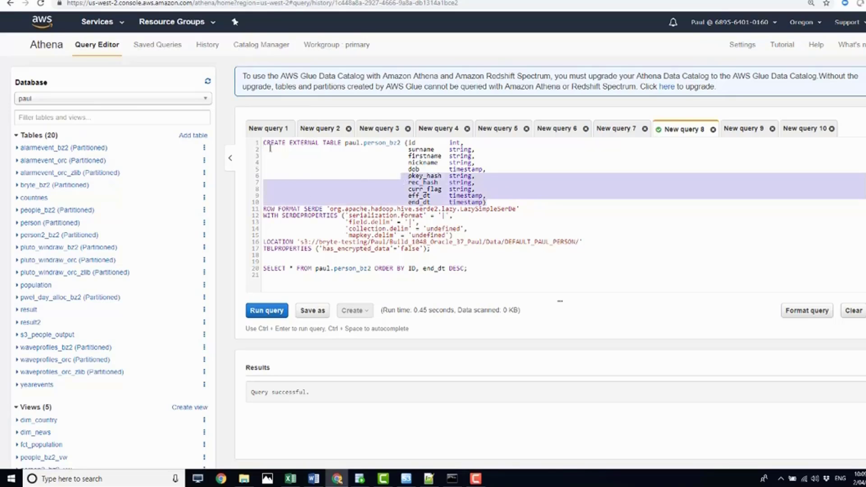
drag(578, 241, 304, 244)
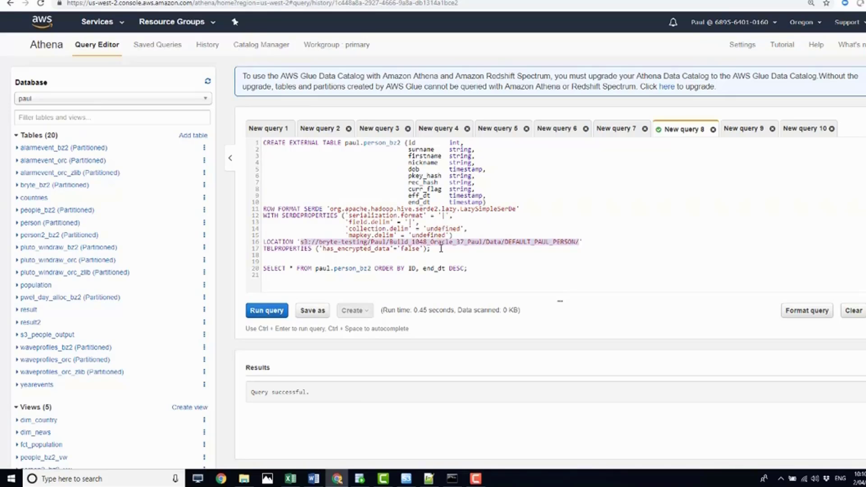
drag(263, 144, 435, 253)
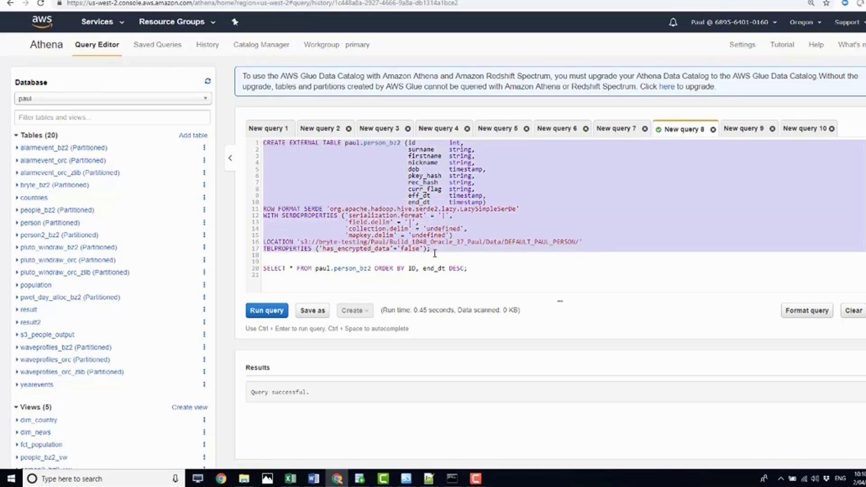
click(263, 315)
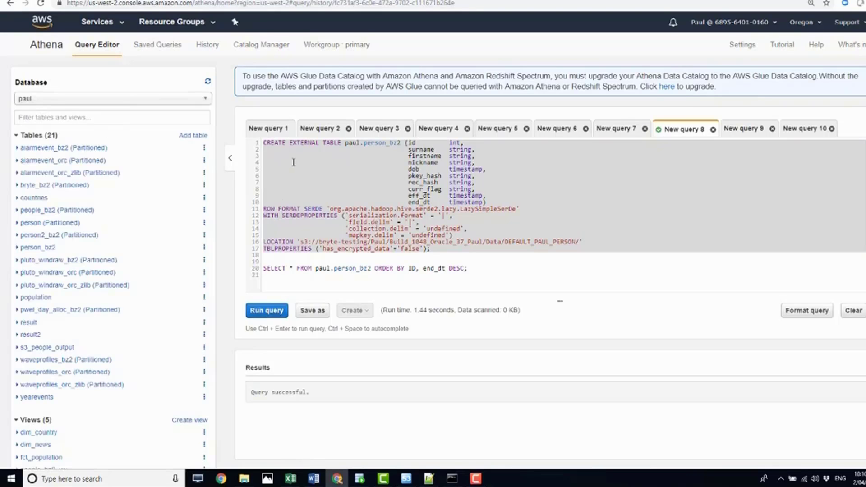
- Run only the SELECT on person_bz2 ordered by ID and end_dt DESC, and enlarge the results area
drag(475, 270, 266, 271)
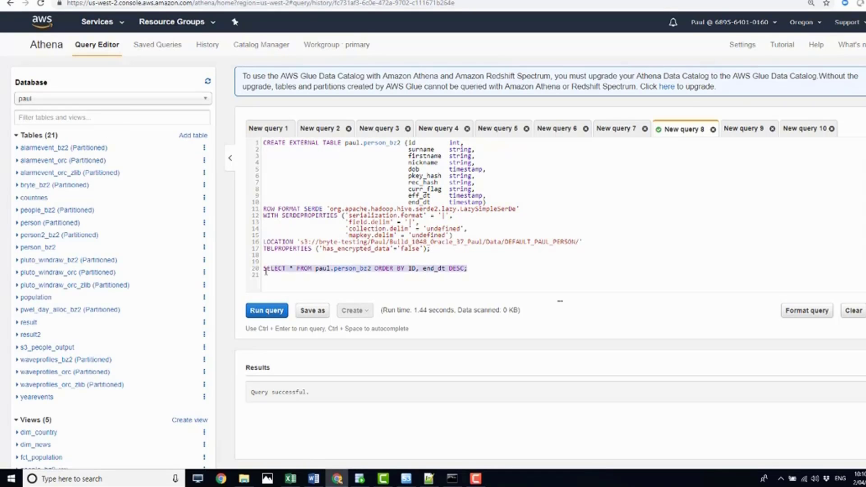
click(275, 309)
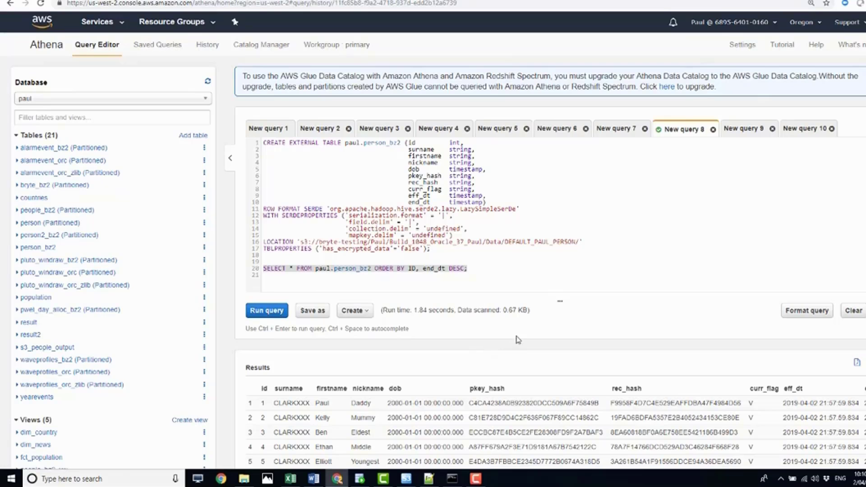
drag(560, 301, 563, 189)
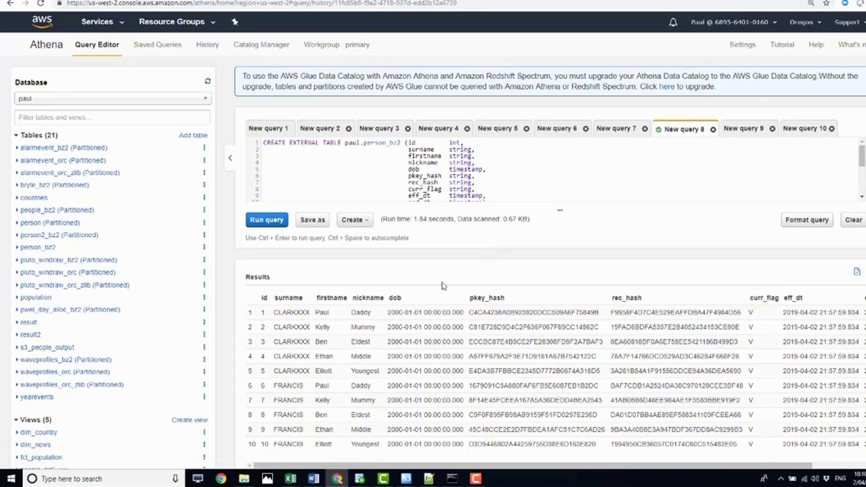
- Review the remaining history columns in the person_bz2 query results, through to the end date
drag(622, 466, 721, 466)
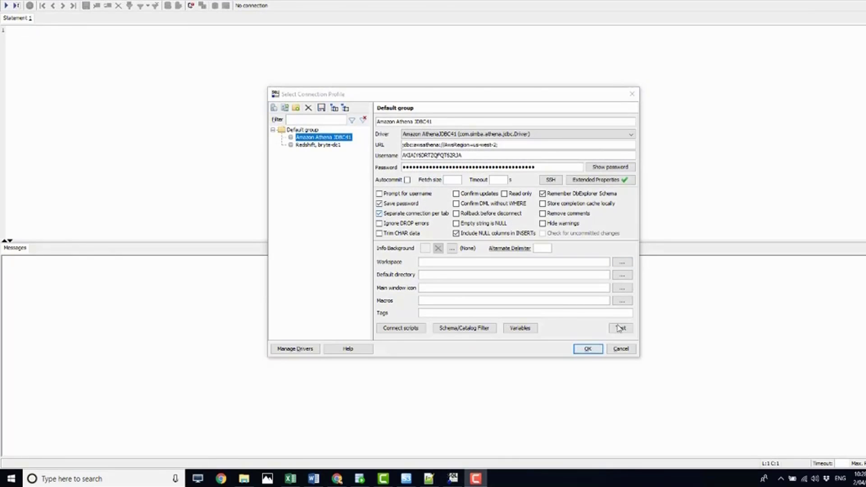
- In SQL Workbench/J, connect with the Amazon Athena JDBC41 profile and run SELECT * FROM paul.person_bz2 ORDER BY ID, SURNAME
click(589, 349)
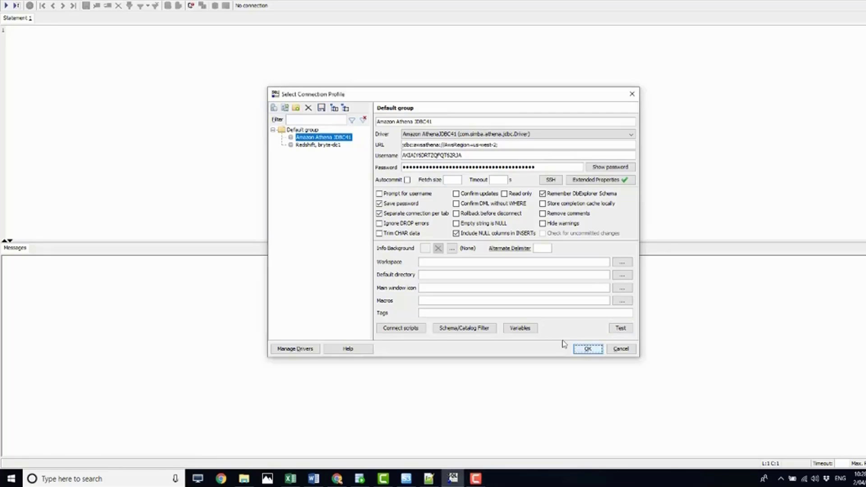
click(584, 349)
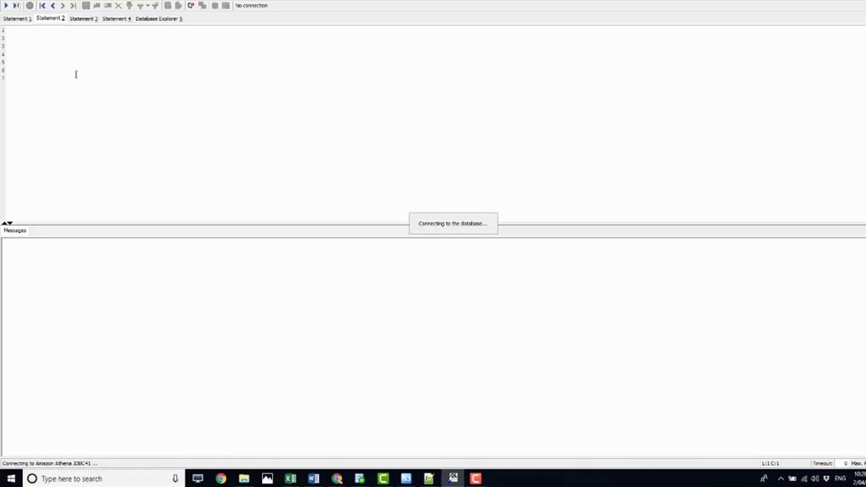
text(SELECT *    FROM paul.person_bs2 ORDER BY ID, SURNAME)
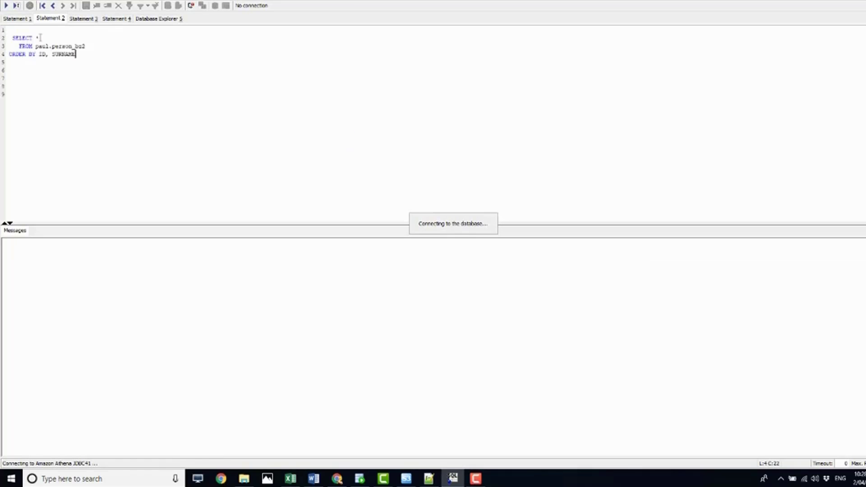
drag(83, 59, 7, 37)
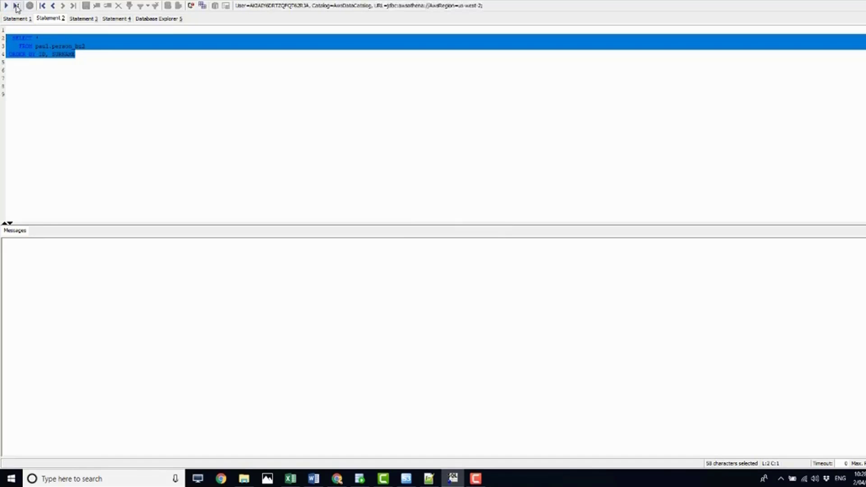
click(5, 6)
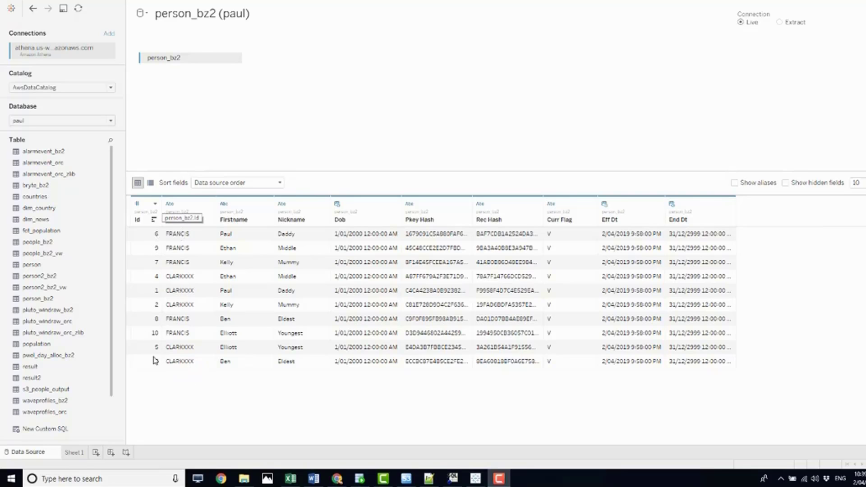
- In Tableau, open Sheet 1 of the person_bz2 data source to view its Sum of Surname ID bubble chart
click(76, 453)
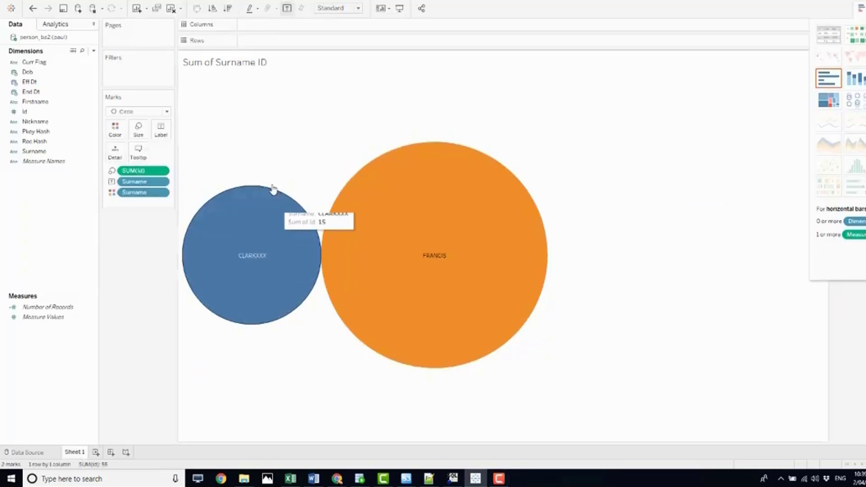